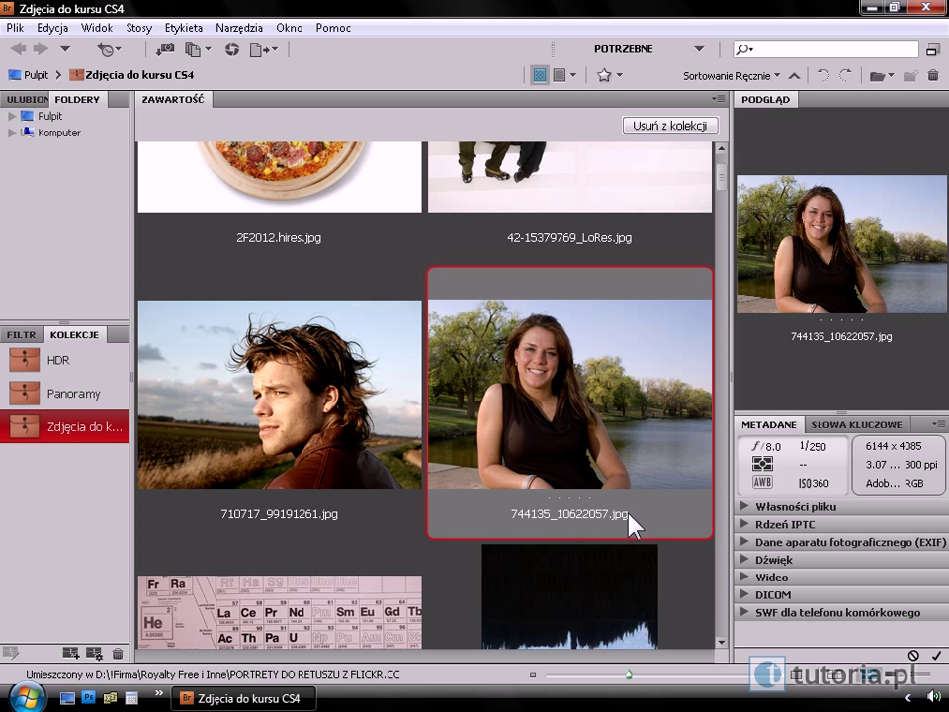
- Open the lakeside portrait 744135_10622057.jpg from Bridge in Camera Raw with Ctrl+R
right_click(625, 428)
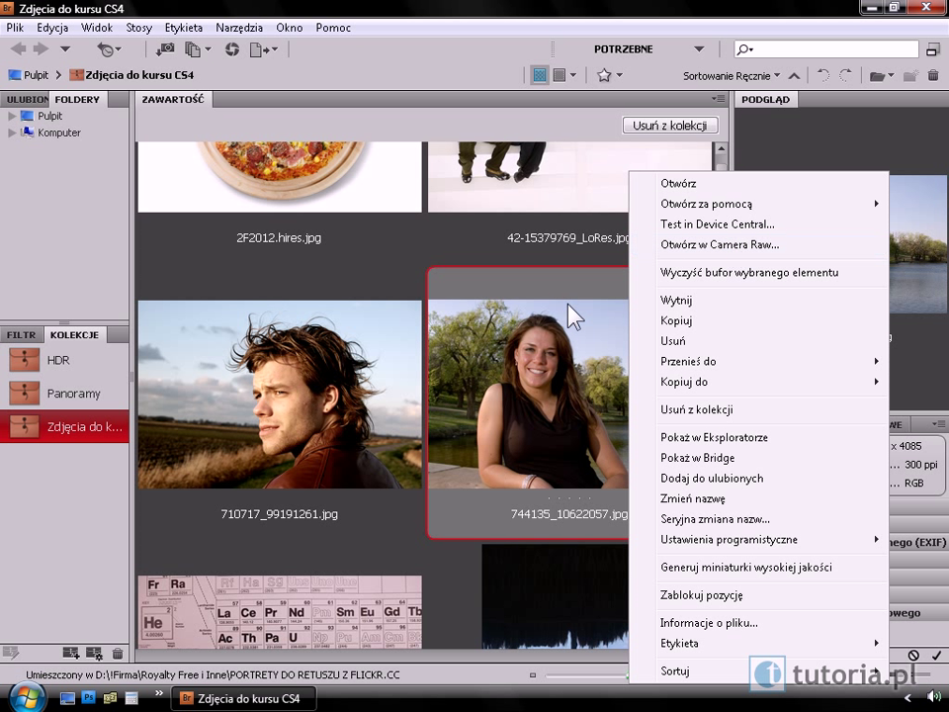
left_click(552, 386)
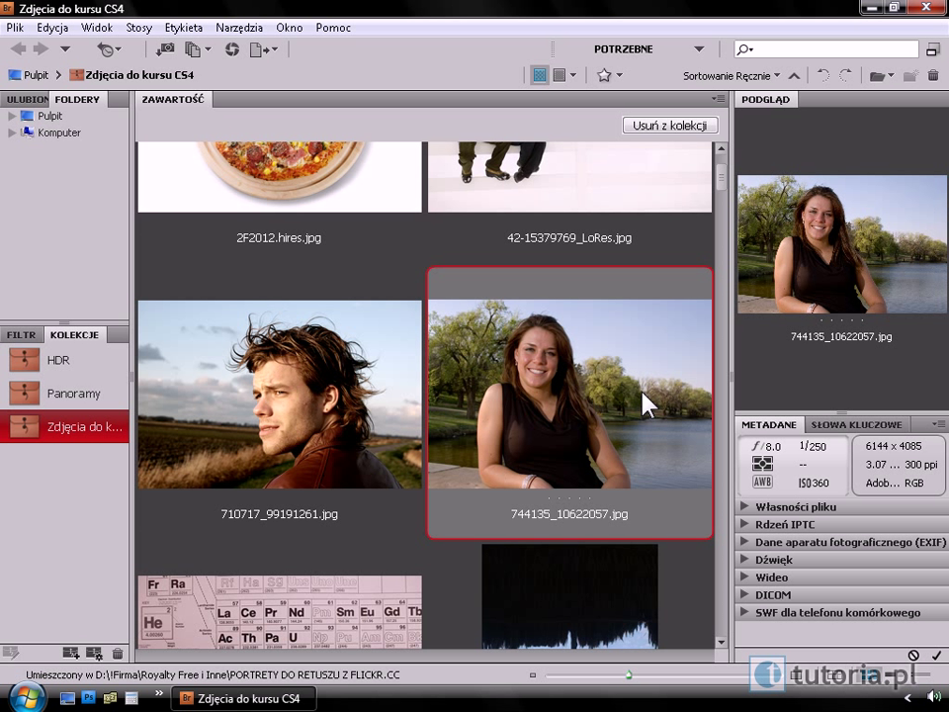
key("ctrl+r")
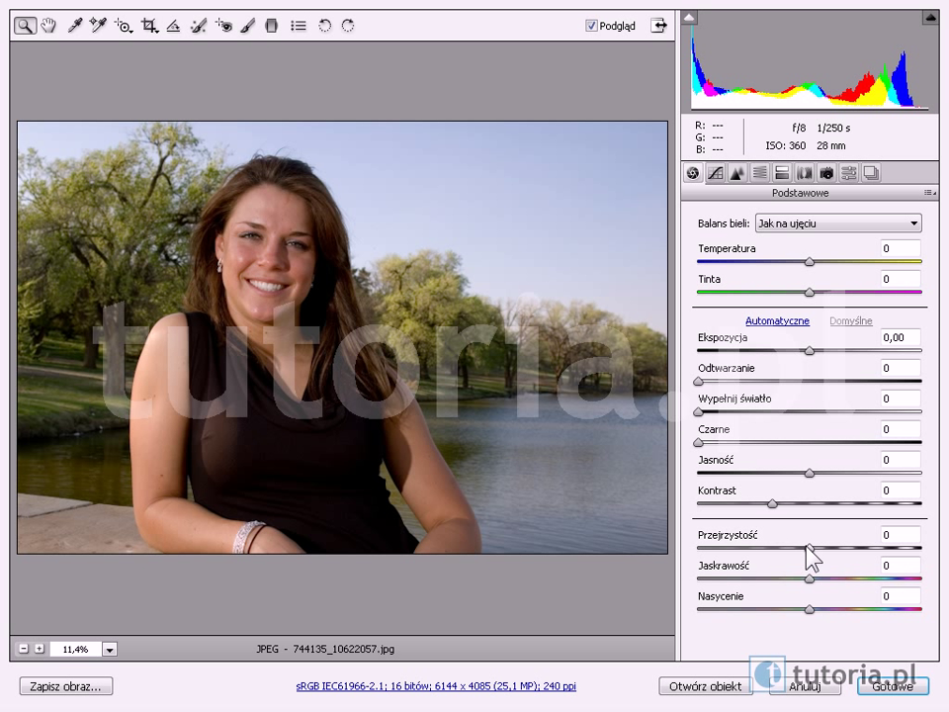
- Crop the portrait tightly around the face, reducing it to 1744 x 1911 pixels
left_click(150, 26)
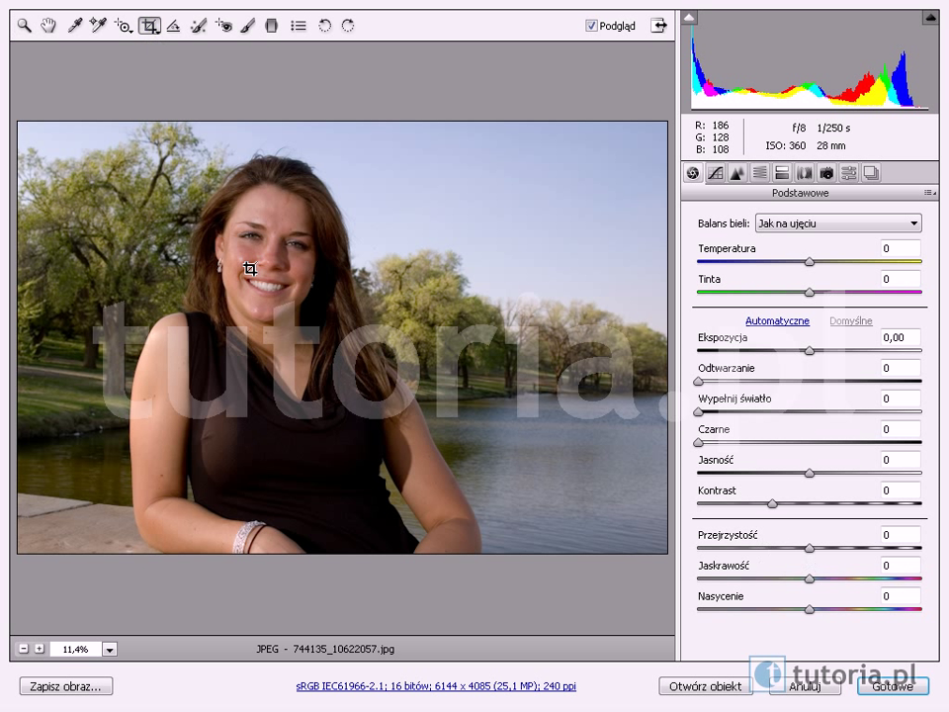
left_click_drag(173, 151, 356, 351)
key("Return")
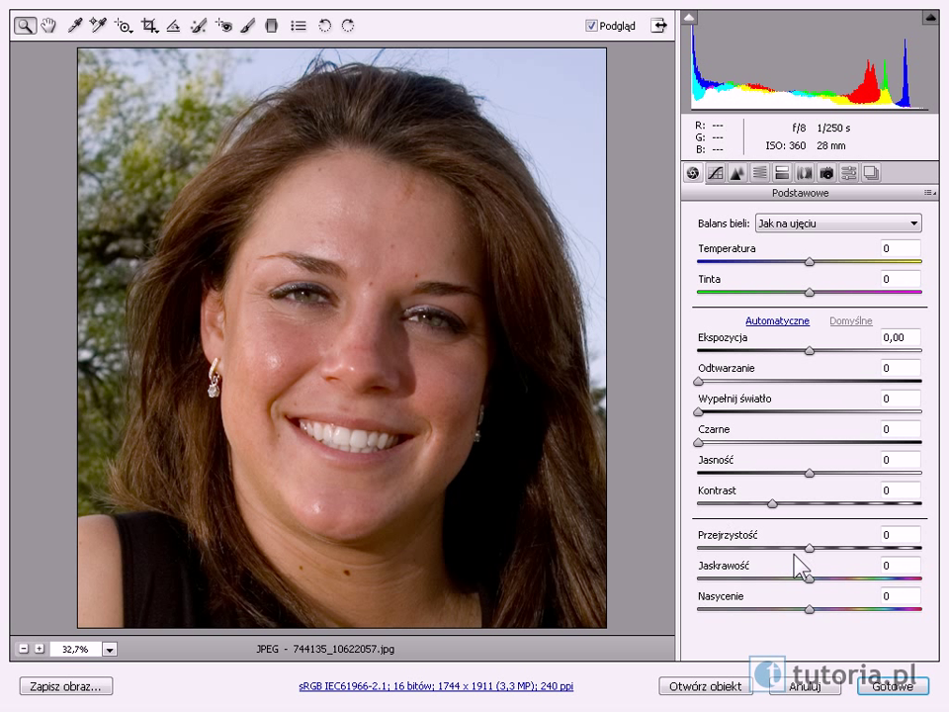
- Set the Adjustment Brush to clarity -100 and exposure 0, then paint over the forehead
left_click(250, 27)
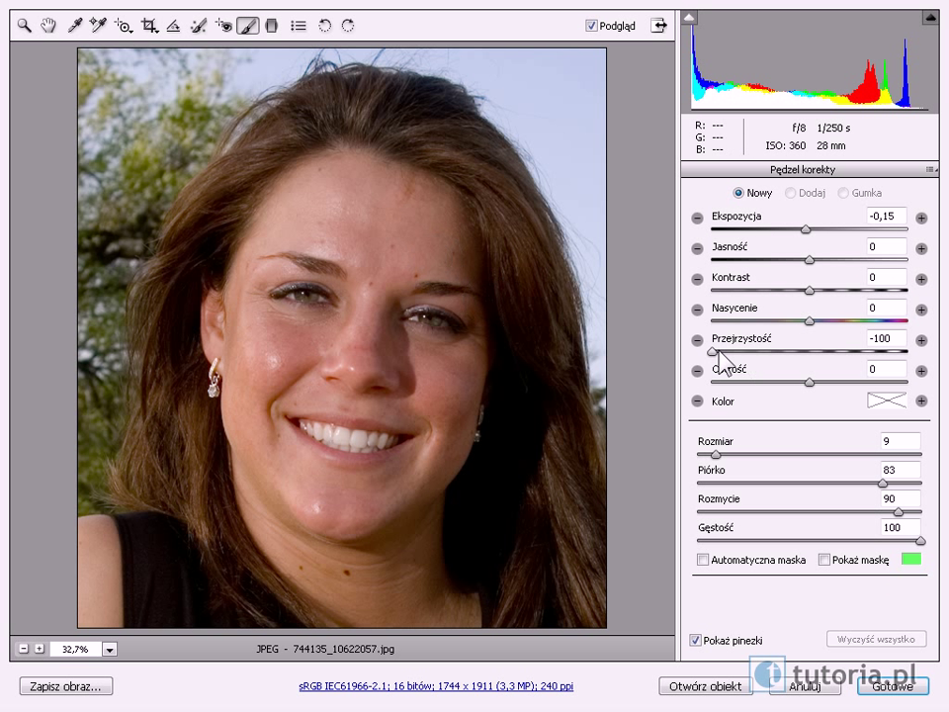
mouse_move(713, 352)
left_mouse_down()
mouse_move(806, 351)
mouse_move(706, 351)
left_mouse_up()
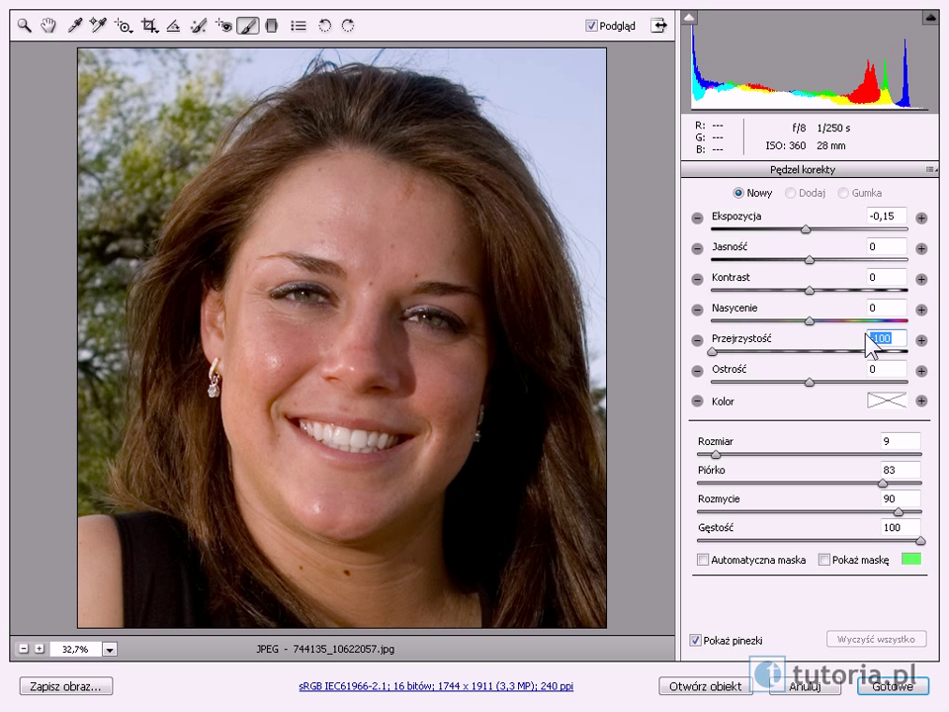
double_click(808, 227)
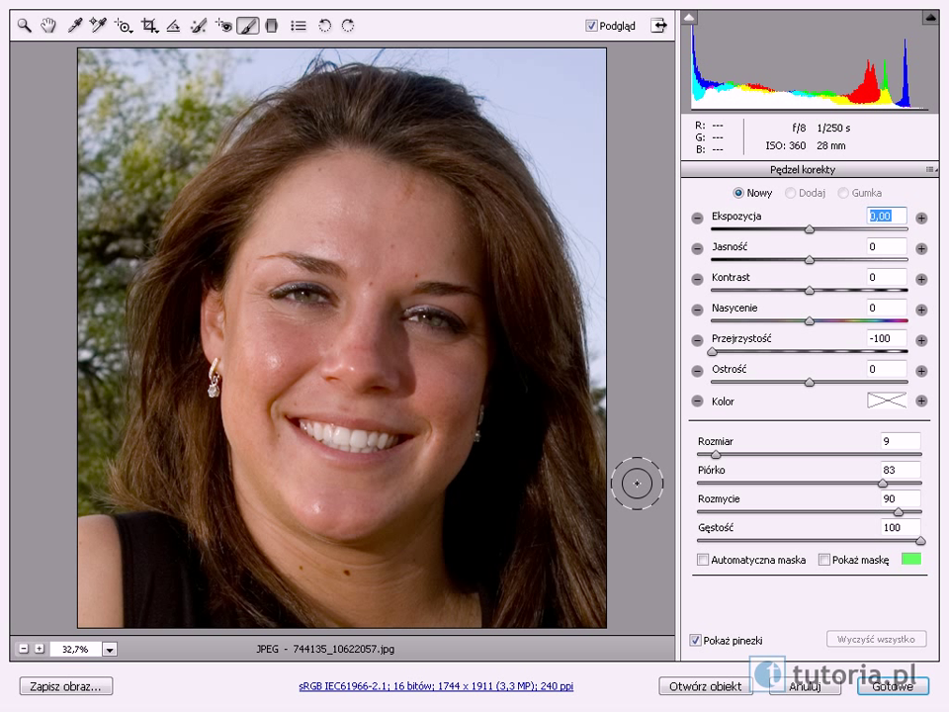
mouse_move(409, 250)
left_mouse_down()
mouse_move(381, 246)
mouse_move(328, 197)
mouse_move(365, 229)
mouse_move(345, 202)
mouse_move(432, 213)
mouse_move(453, 256)
mouse_move(414, 263)
mouse_move(406, 248)
mouse_move(361, 323)
mouse_move(372, 286)
mouse_move(294, 226)
mouse_move(281, 202)
mouse_move(246, 271)
mouse_move(246, 332)
mouse_move(280, 351)
mouse_move(329, 332)
mouse_move(255, 323)
mouse_move(250, 313)
mouse_move(241, 328)
mouse_move(245, 422)
mouse_move(282, 480)
mouse_move(267, 441)
mouse_move(337, 508)
mouse_move(322, 504)
mouse_move(387, 487)
mouse_move(323, 483)
mouse_move(352, 497)
mouse_move(413, 471)
mouse_move(457, 356)
mouse_move(450, 398)
mouse_move(425, 409)
mouse_move(403, 350)
mouse_move(451, 360)
mouse_move(454, 373)
mouse_move(468, 342)
mouse_move(470, 350)
mouse_move(462, 313)
left_mouse_up()
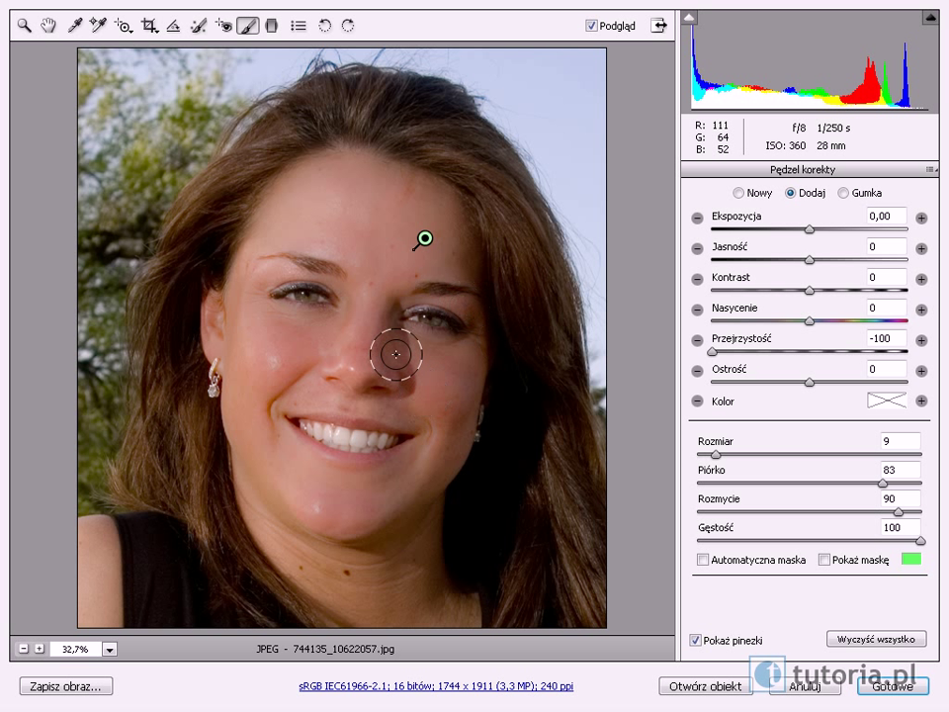
- Paint the clarity -100 correction over the nose, cheek and neck, then show its mask
left_click_drag(396, 353, 355, 345)
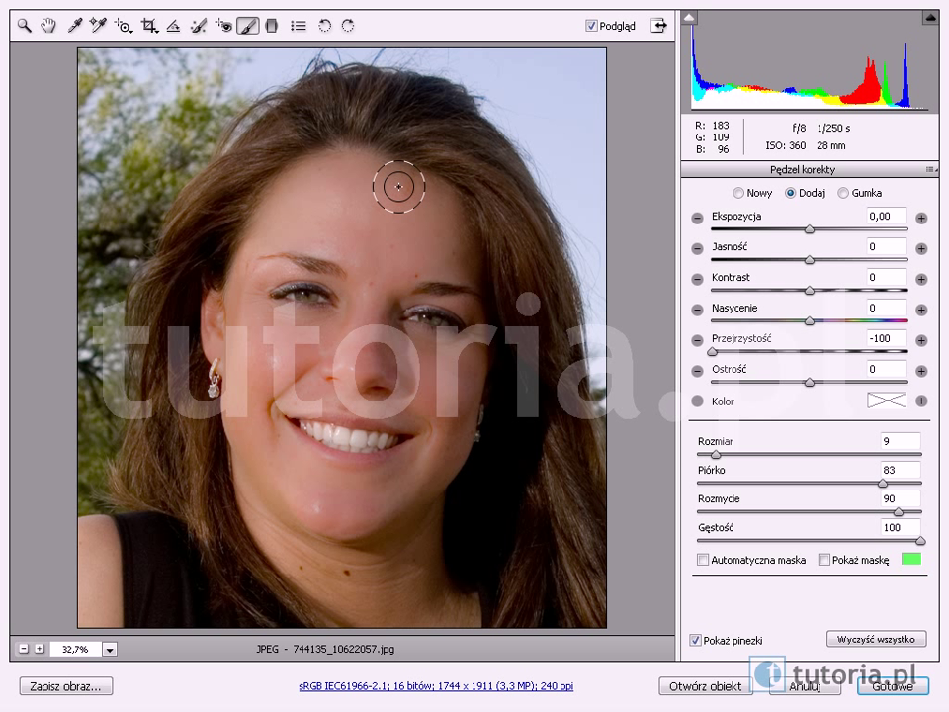
mouse_move(285, 513)
left_mouse_down()
mouse_move(263, 459)
mouse_move(413, 493)
mouse_move(450, 402)
mouse_move(416, 485)
mouse_move(345, 577)
mouse_move(402, 573)
mouse_move(341, 578)
mouse_move(275, 543)
mouse_move(250, 501)
mouse_move(386, 591)
mouse_move(402, 544)
mouse_move(424, 597)
mouse_move(402, 545)
left_mouse_up()
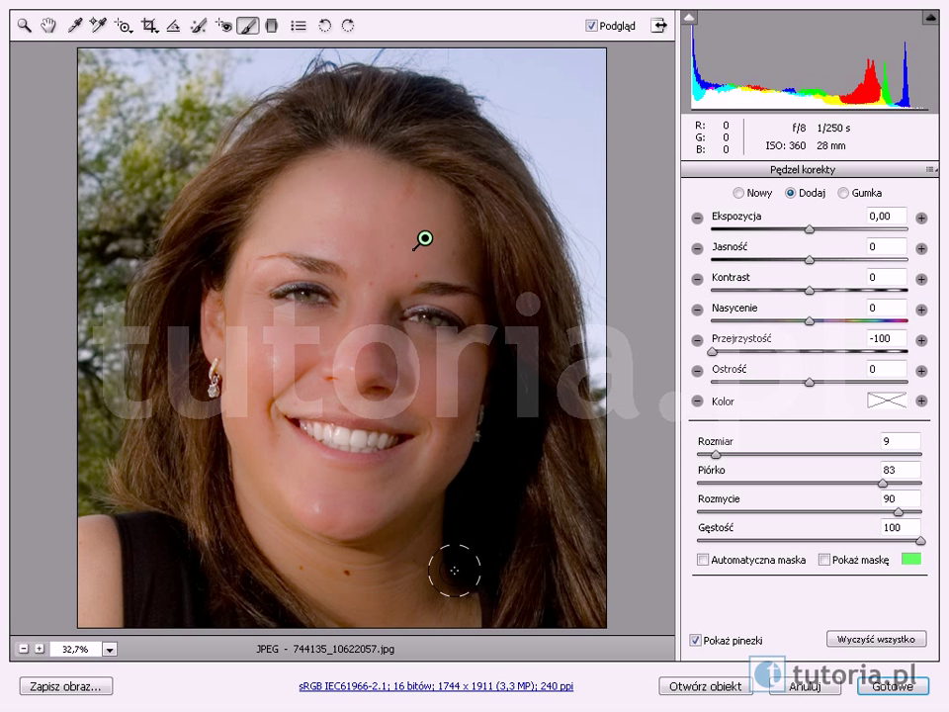
mouse_move(413, 576)
left_mouse_down()
mouse_move(425, 612)
mouse_move(475, 624)
mouse_move(350, 609)
mouse_move(347, 574)
mouse_move(374, 574)
mouse_move(404, 551)
mouse_move(428, 597)
mouse_move(476, 628)
mouse_move(436, 584)
mouse_move(384, 607)
mouse_move(349, 597)
mouse_move(386, 588)
left_mouse_up()
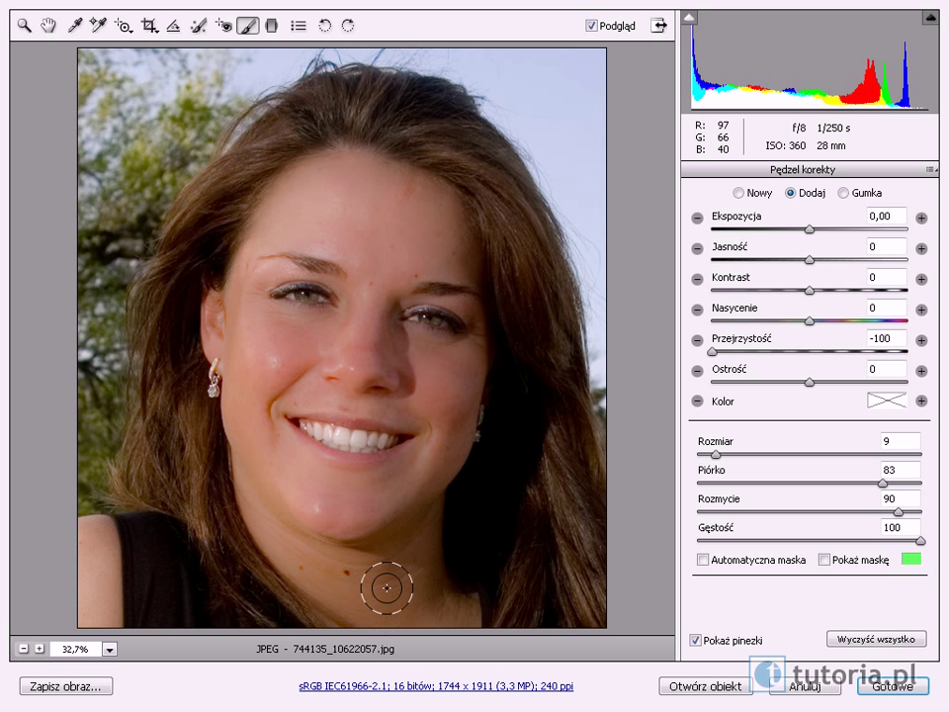
left_click(826, 559)
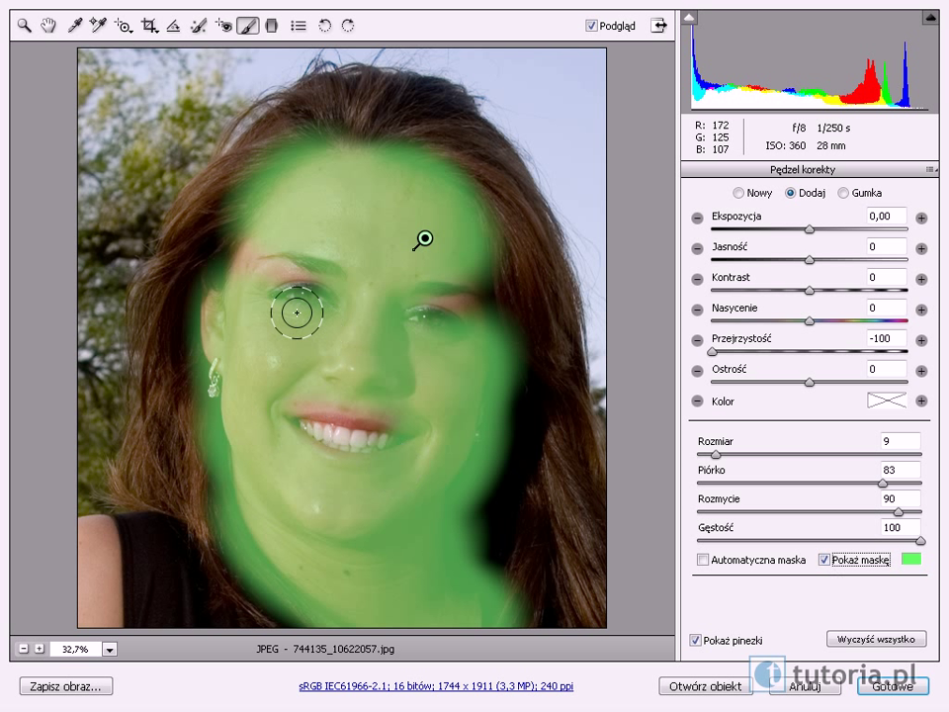
- Hide the mask, zoom into the eyes and smile, and compare correction clarity 0 against -100
left_click(825, 561)
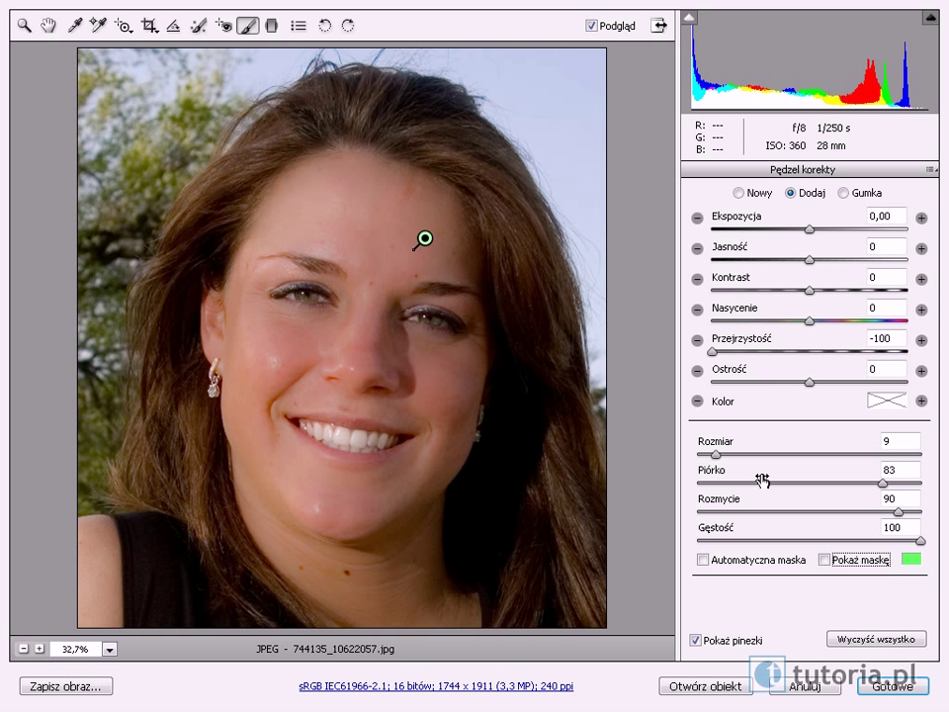
key("ctrl+plus")
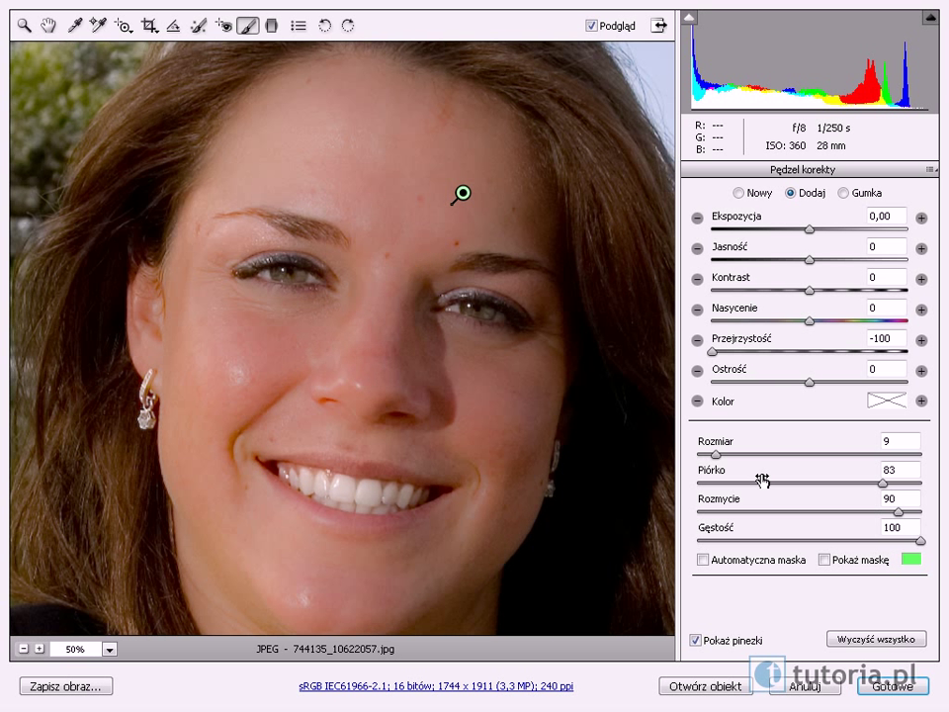
key("ctrl+plus")
left_click_drag(461, 436, 371, 338)
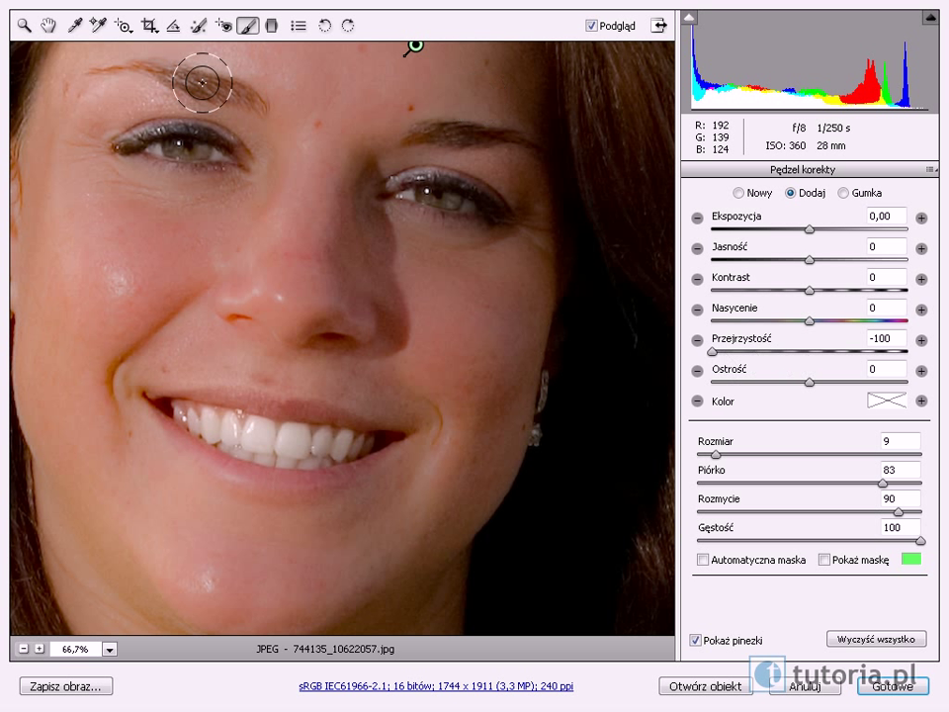
double_click(710, 351)
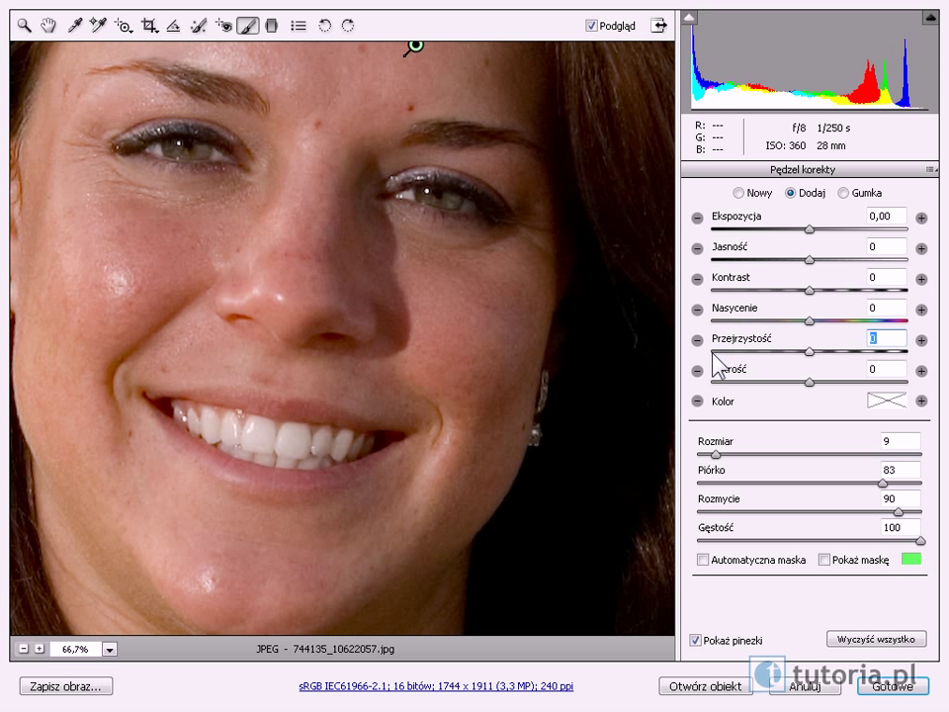
mouse_move(809, 352)
left_mouse_down()
mouse_move(689, 375)
mouse_move(804, 364)
mouse_move(746, 364)
mouse_move(784, 371)
mouse_move(682, 381)
left_mouse_up()
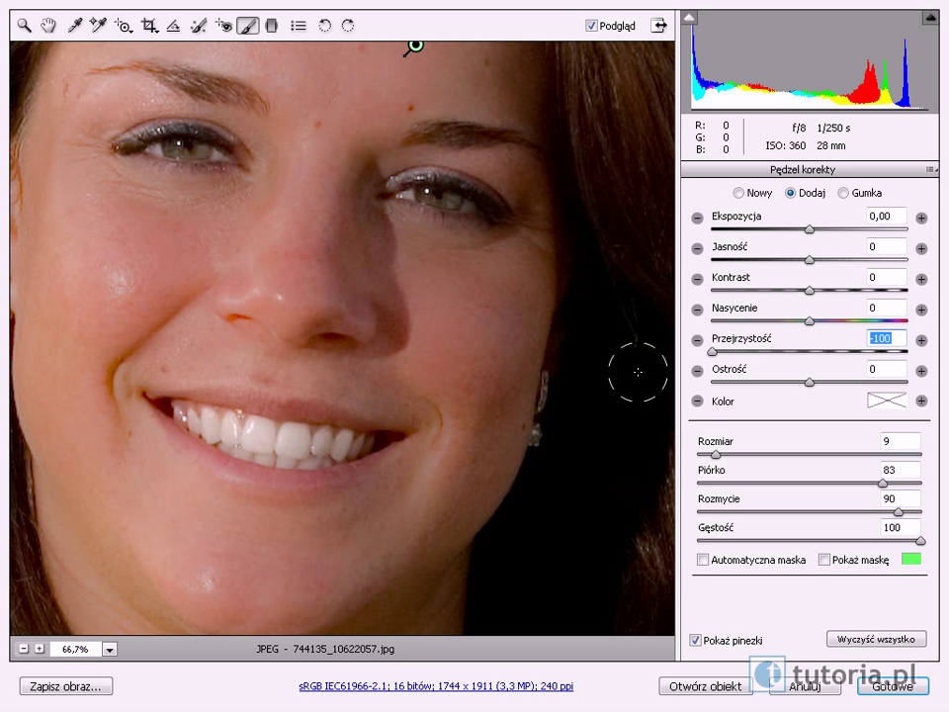
key("ctrl+minus")
key("ctrl+minus")
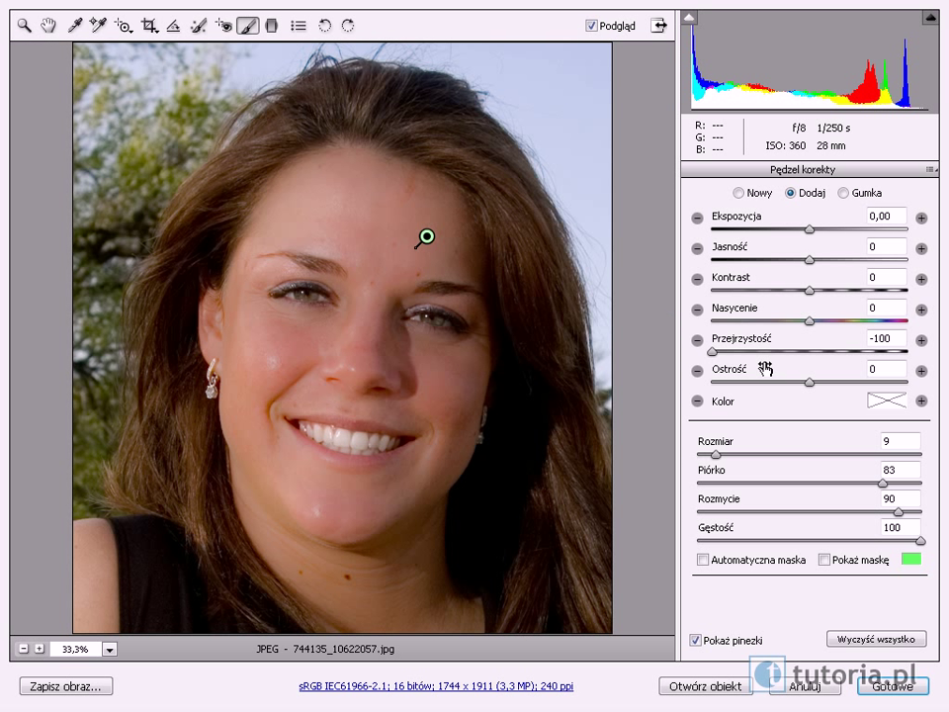
- Toggle the preview off and on, then select Spot Removal in heal mode, radius 1, opacity 100
key("p")
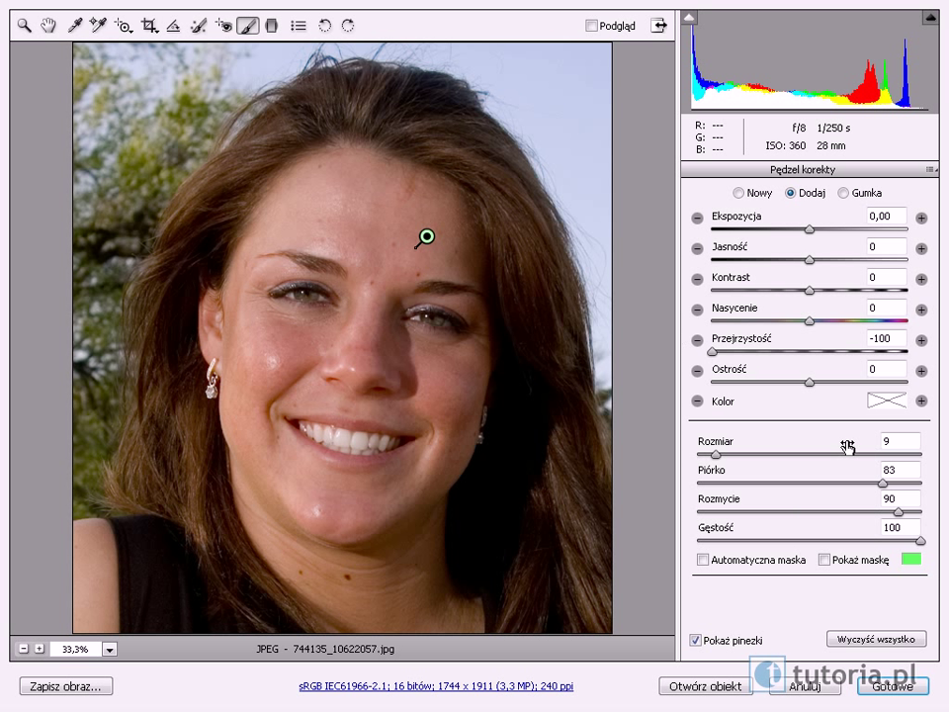
key("p")
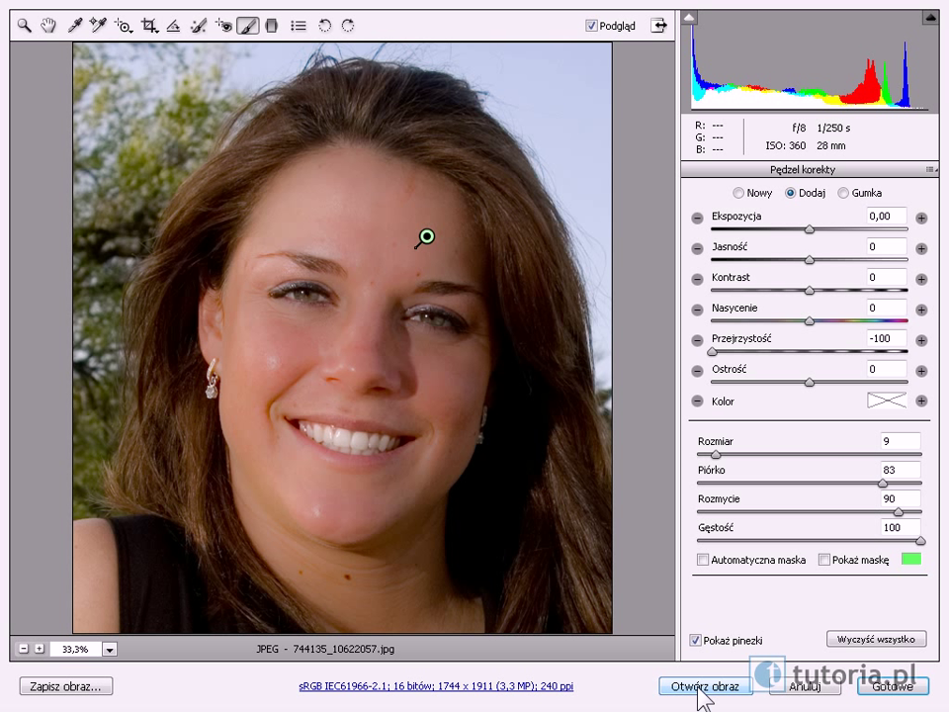
key("shift")
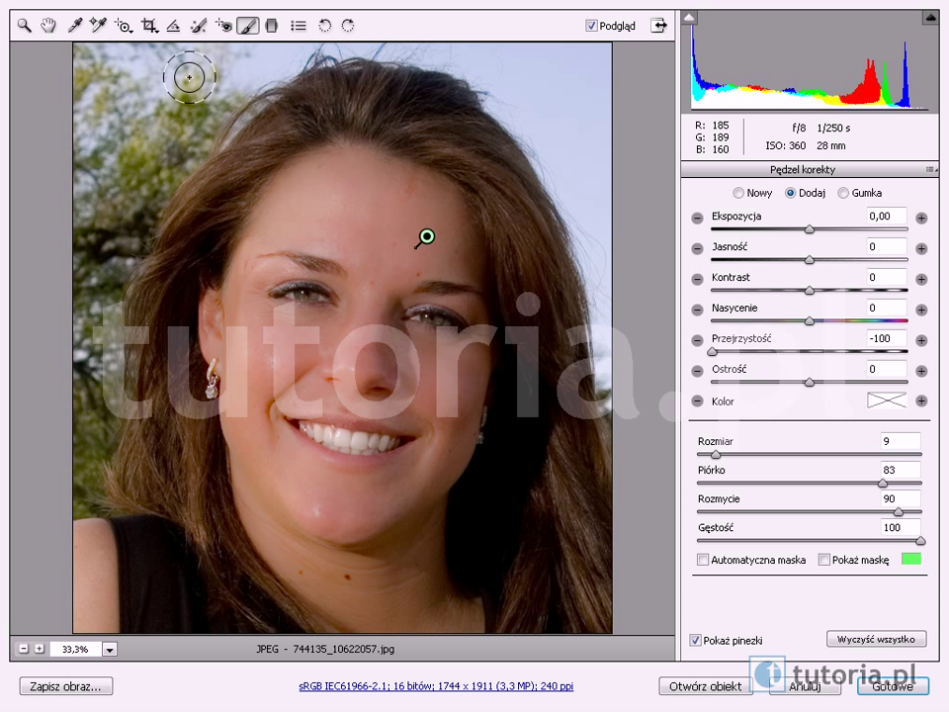
left_click(201, 33)
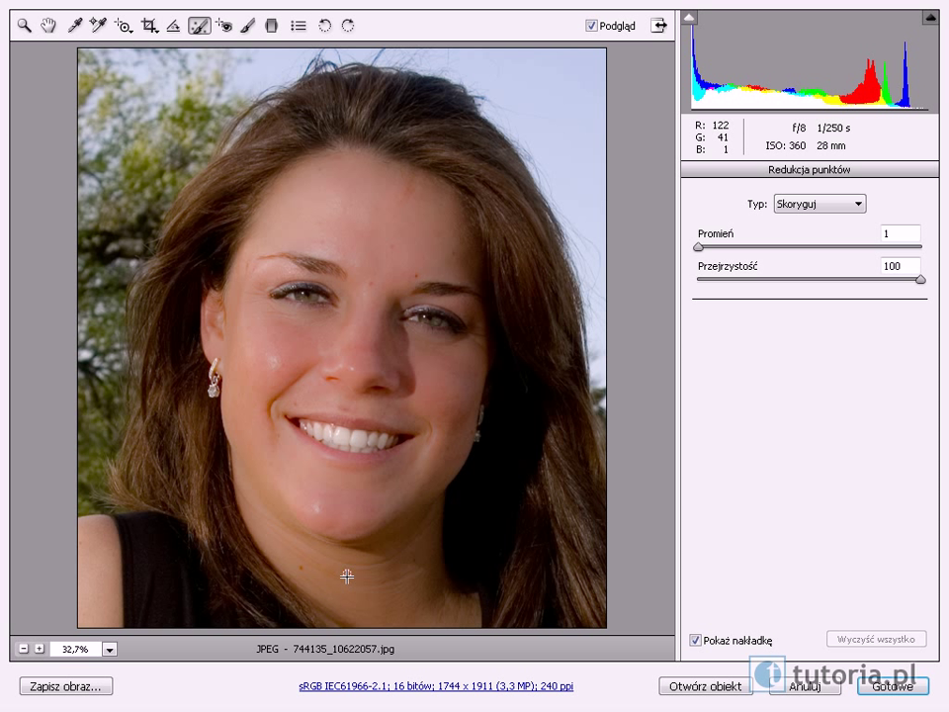
- Heal two chin blemishes, moving each source onto nearby clean skin
left_click_drag(346, 571, 349, 576)
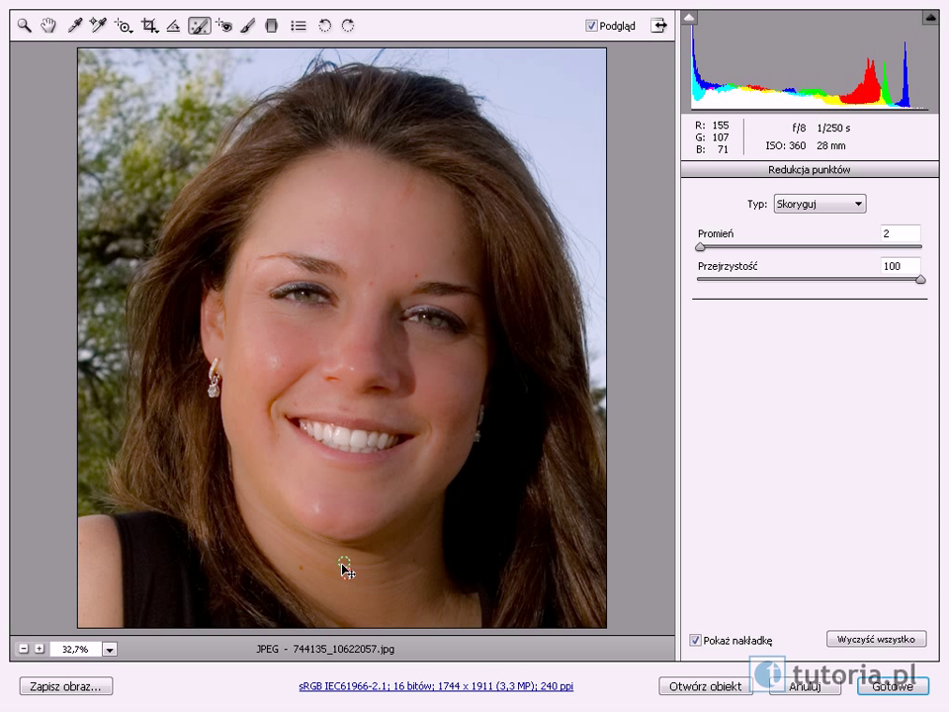
left_click_drag(346, 566, 369, 599)
left_click(302, 568)
left_click_drag(301, 556, 287, 558)
- Enlarge the spot radius to 2 and heal the forehead and between-brow blemishes
key("bracketright")
left_click(416, 268)
left_click_drag(423, 277, 421, 234)
left_click_drag(394, 244, 377, 225)
left_click(376, 284, "ctrl")
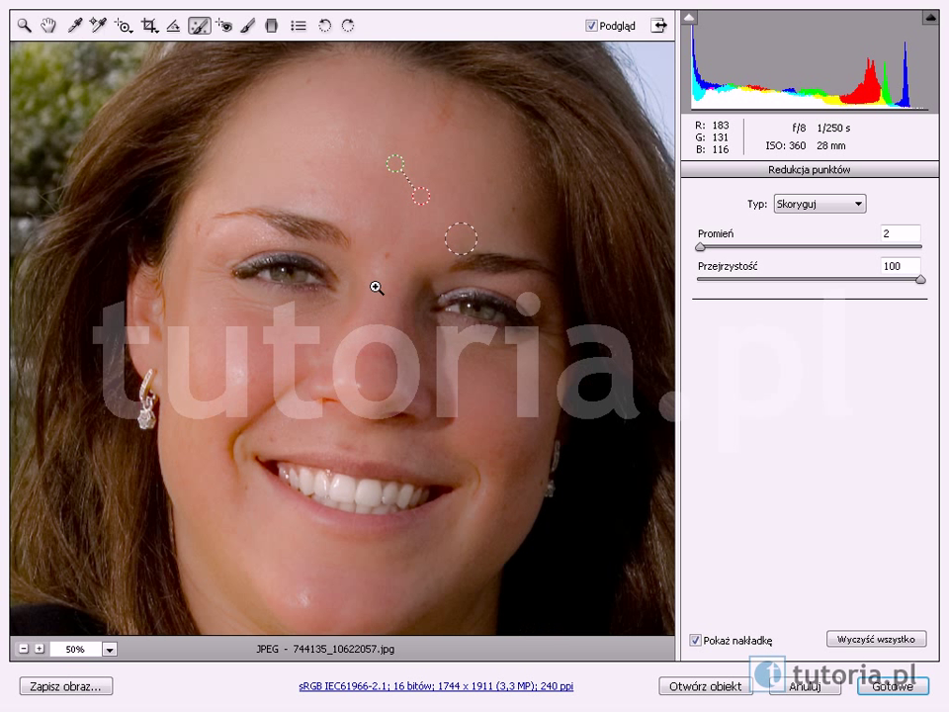
left_click(377, 286, "ctrl")
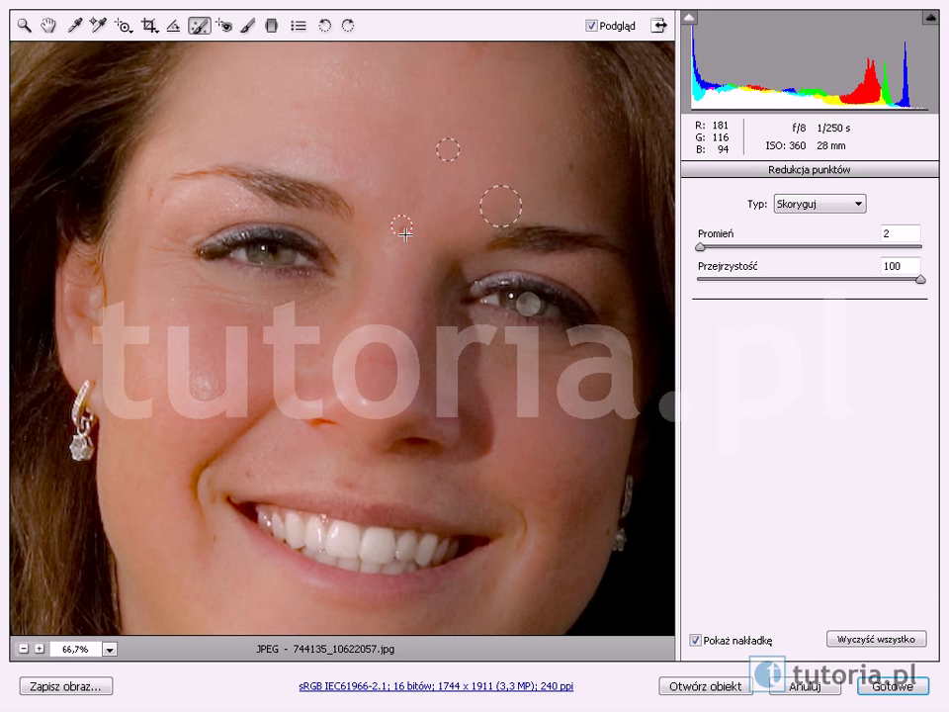
left_click_drag(402, 225, 381, 197)
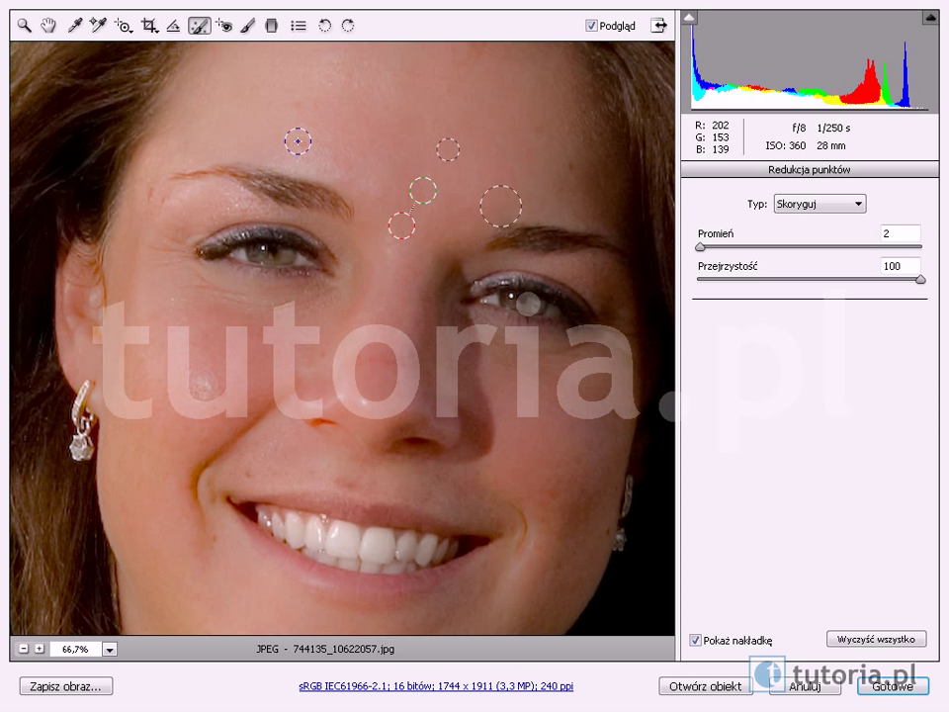
- Heal the blemishes above the left eyebrow and on the forehead, then hide the overlay
left_click(298, 140)
left_click_drag(270, 150, 252, 126)
left_click(448, 182)
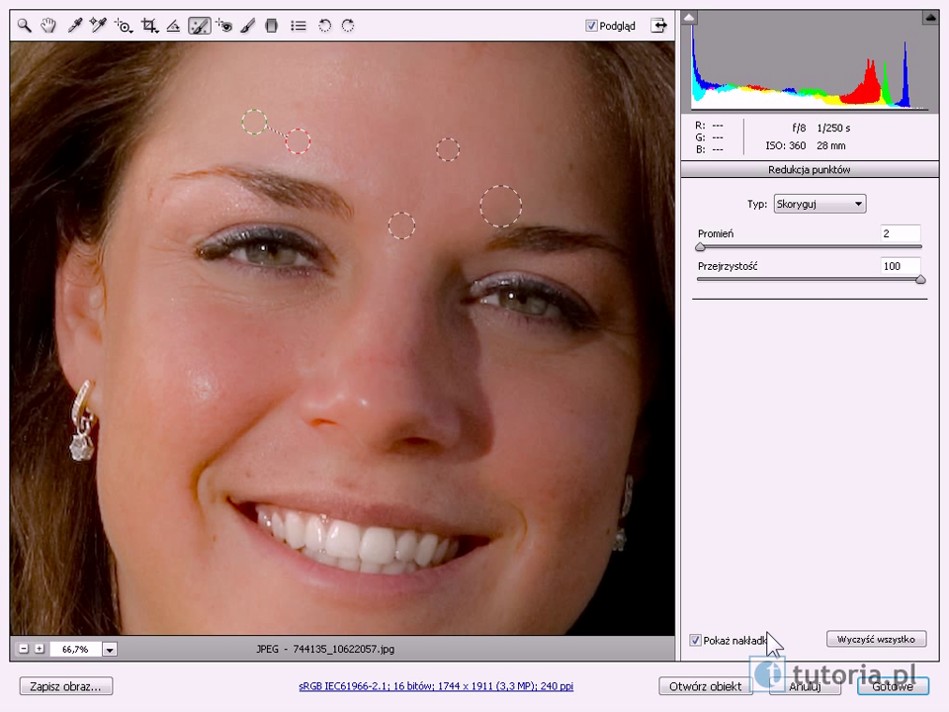
left_click(696, 640)
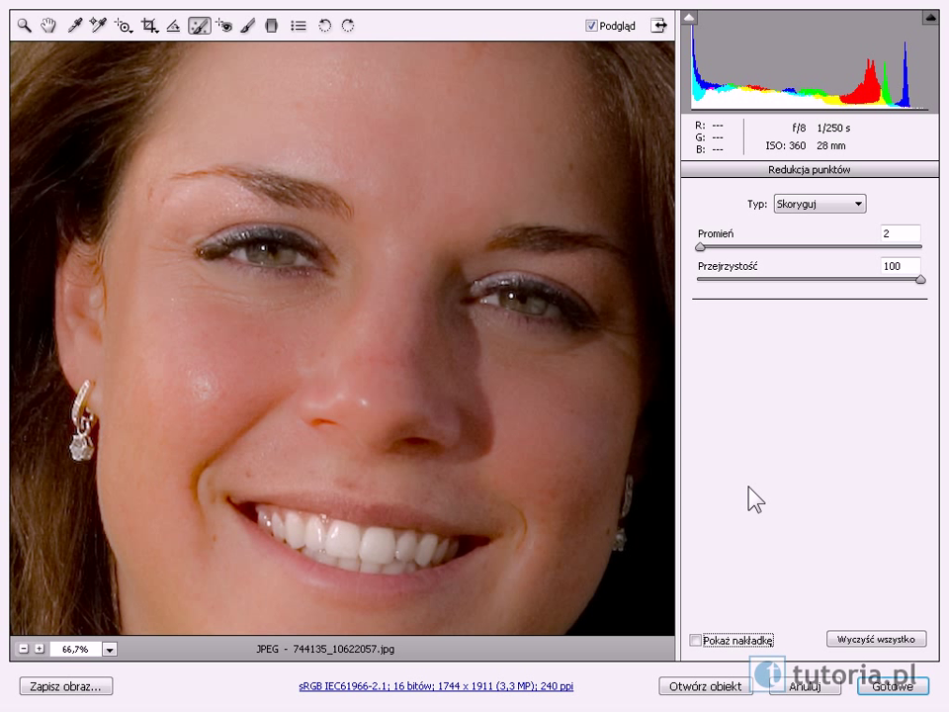
key("ctrl+minus")
key("ctrl+minus")
key("ctrl+minus")
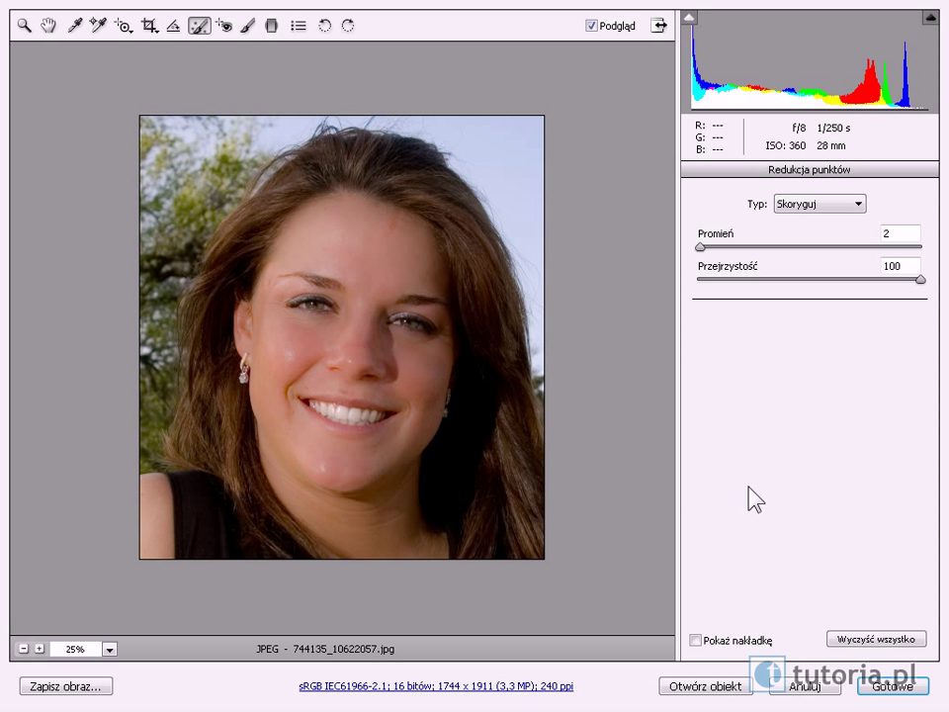
key("p")
key("p")
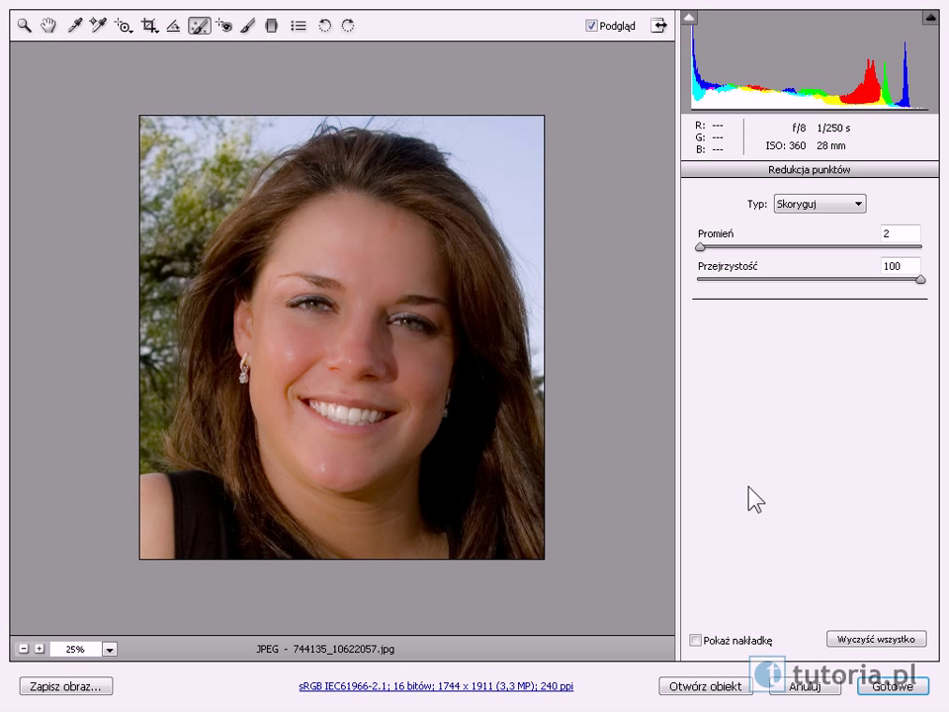